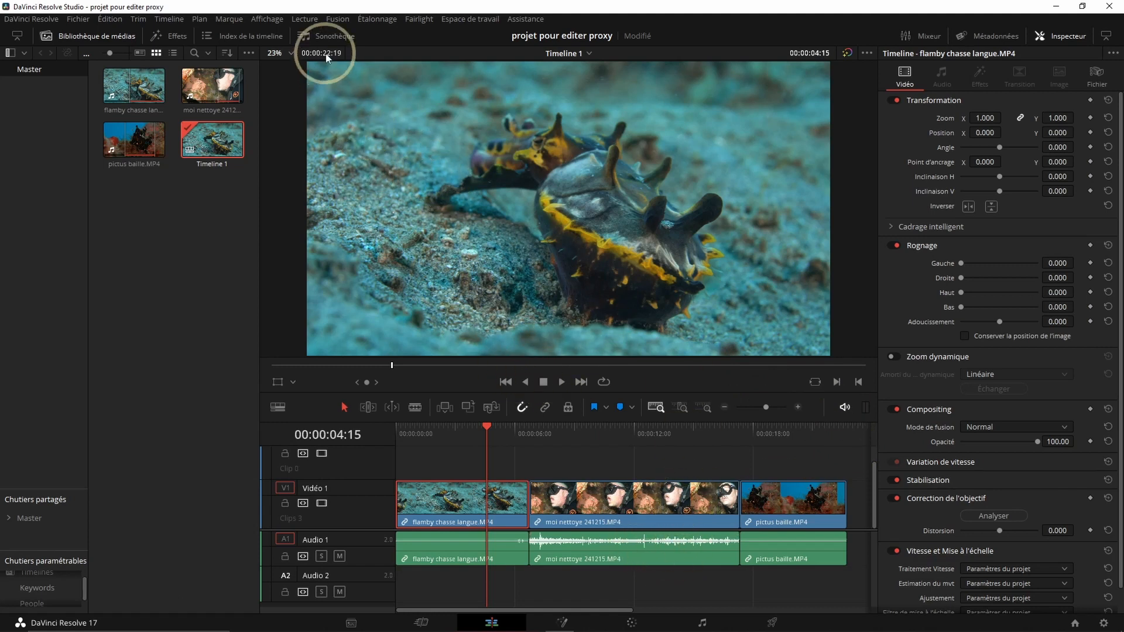
- Set the timeline's proxy playback mode to Quarter Resolution
{"action": "left_click", "coordinate": [310, 23]}
{"action": "mouse_move", "coordinate": [315, 59]}
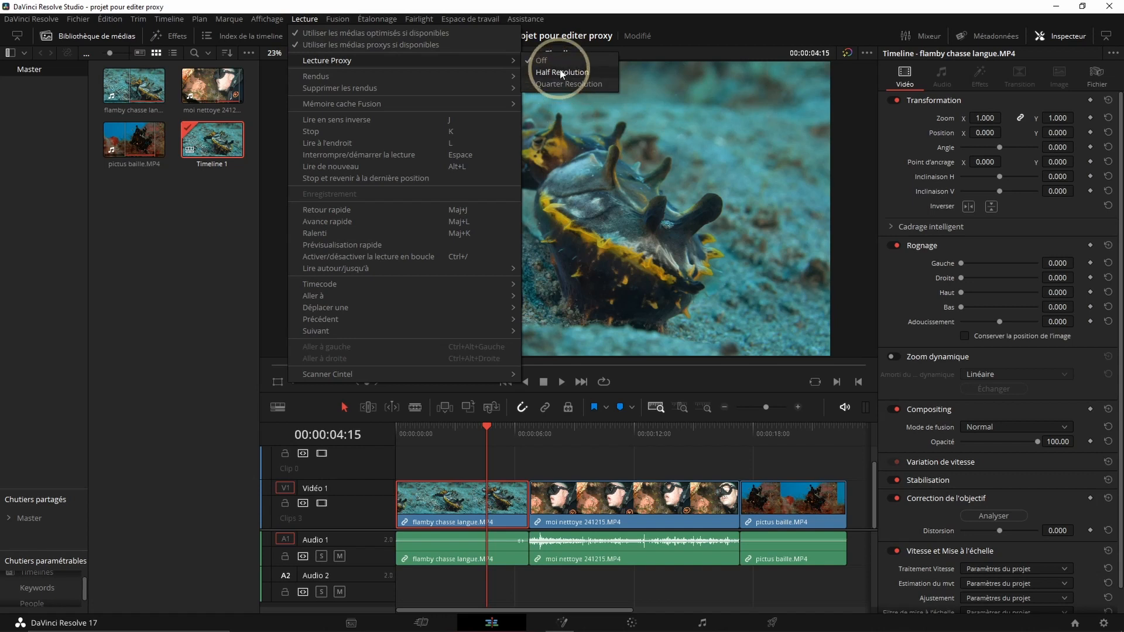
{"action": "left_click", "coordinate": [562, 85]}
{"action": "left_click", "coordinate": [157, 257]}
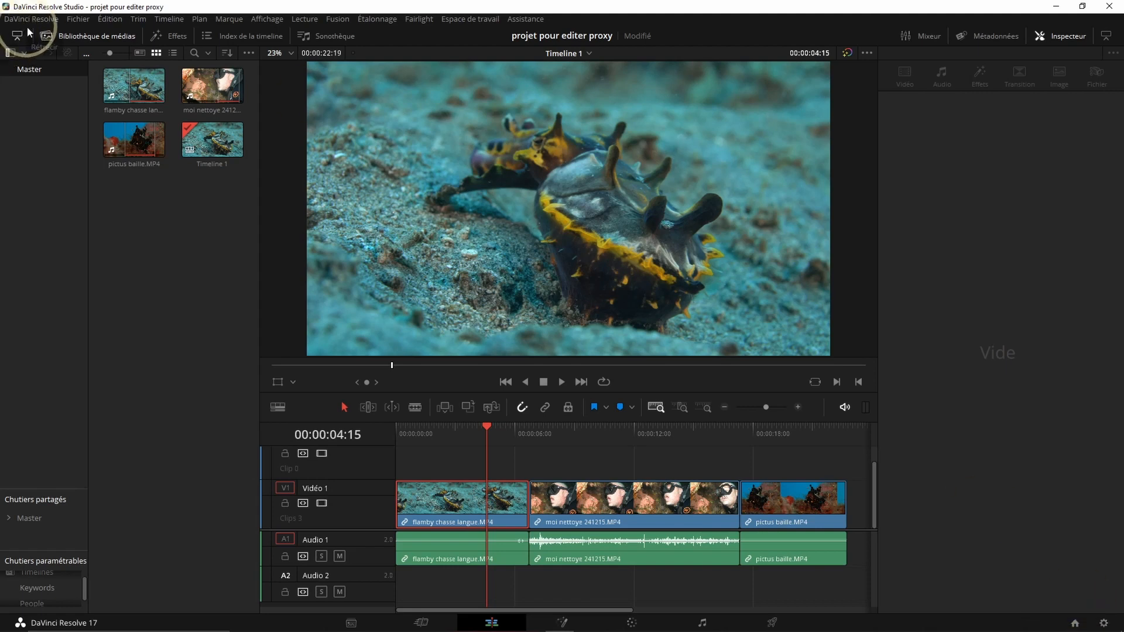
- In the project settings, set the proxy media resolution to Quart and keep H.264 as the proxy media format
{"action": "left_click", "coordinate": [78, 19]}
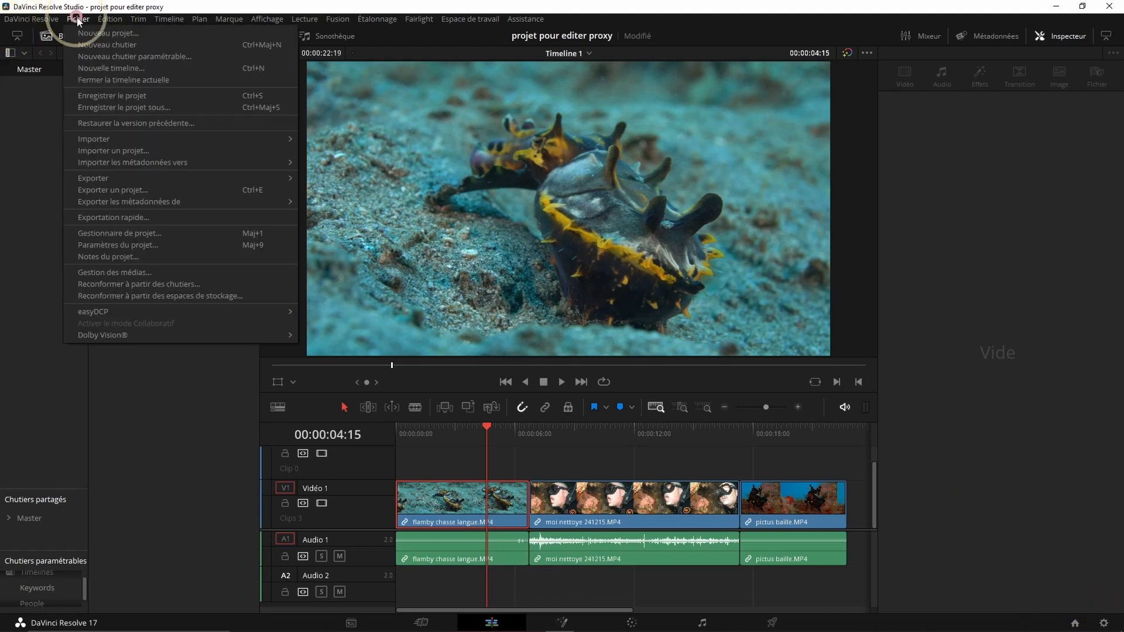
{"action": "left_click", "coordinate": [117, 245]}
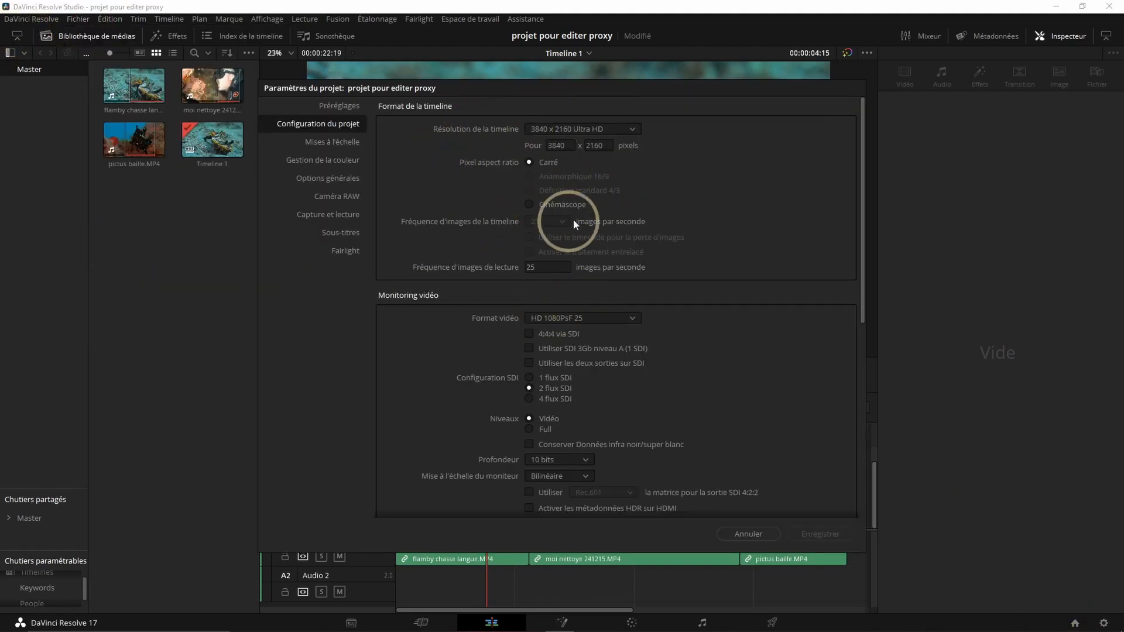
{"action": "scroll", "coordinate": [627, 381], "scroll_direction": "down", "scroll_amount": 5}
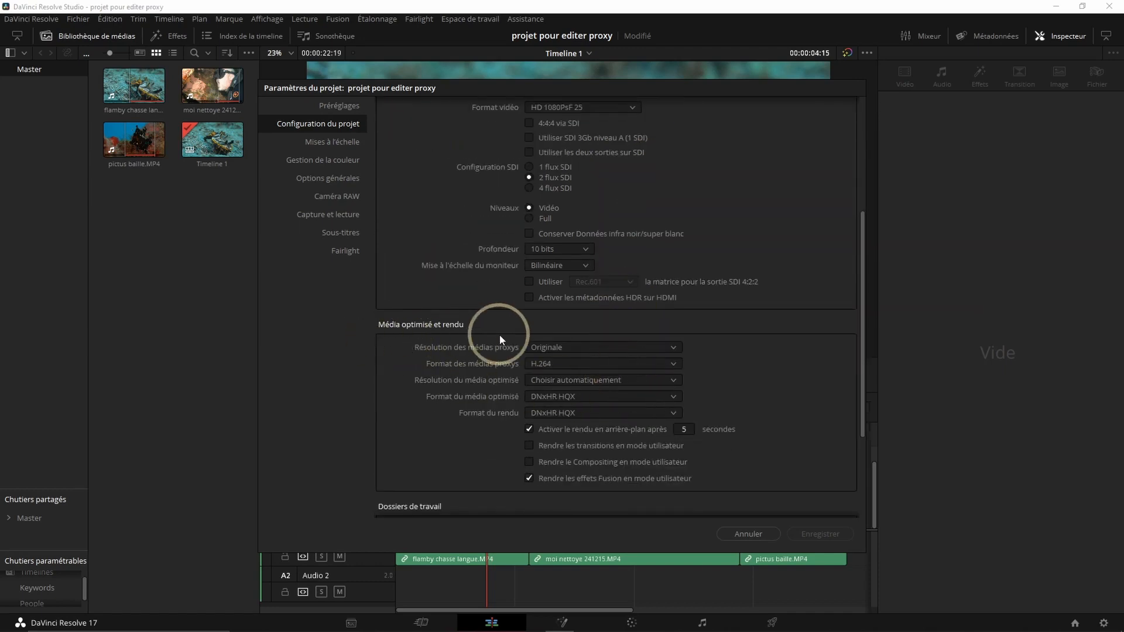
{"action": "left_click", "coordinate": [672, 348]}
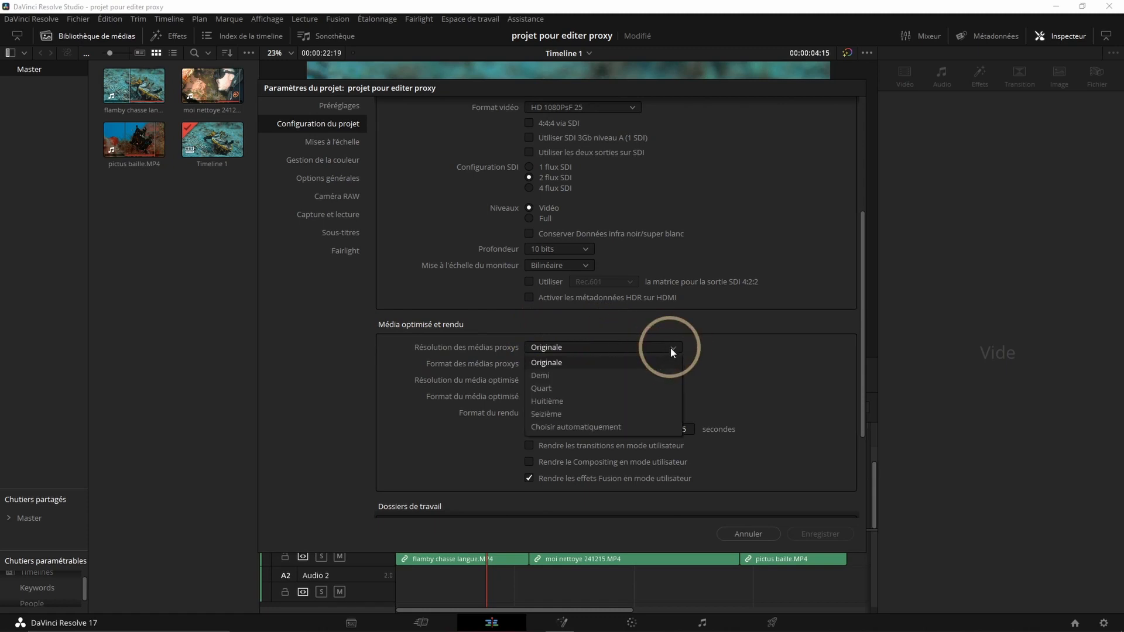
{"action": "left_click", "coordinate": [554, 388]}
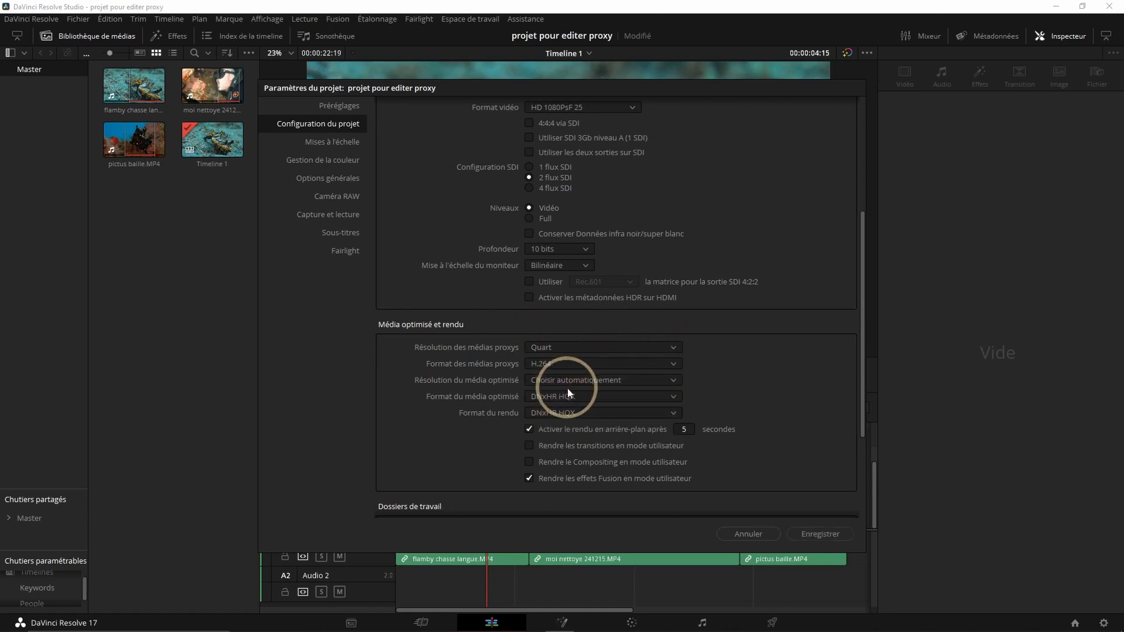
{"action": "left_click", "coordinate": [669, 362]}
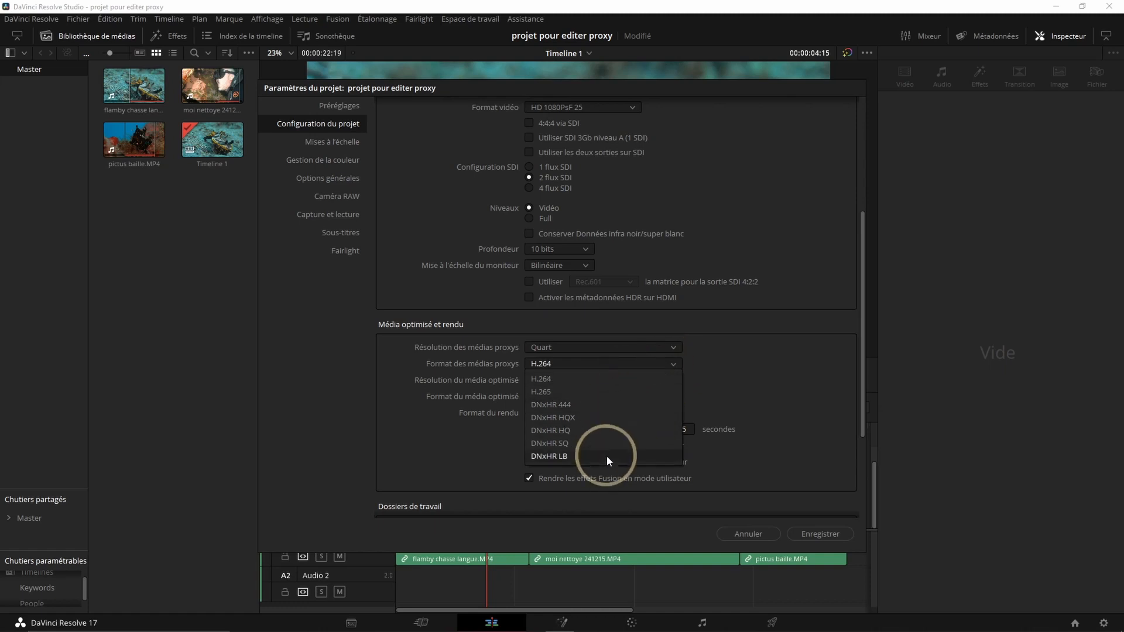
{"action": "left_click", "coordinate": [567, 363]}
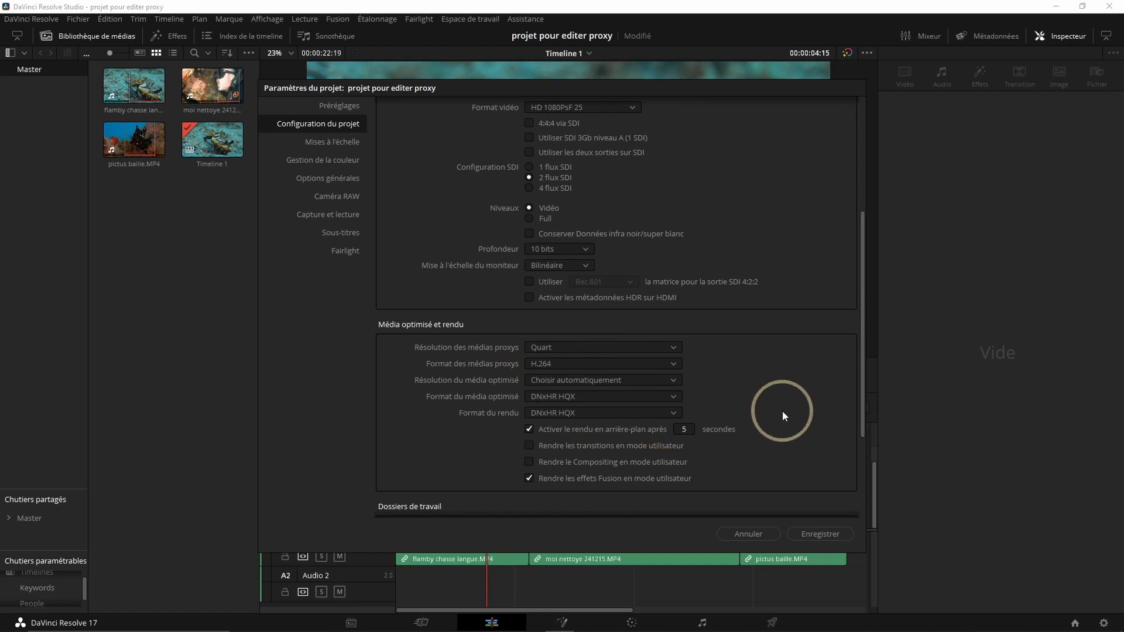
- Set the proxy generation location to the Proxy folder on Local Disk (E:) and save the project settings
{"action": "scroll", "coordinate": [791, 355], "scroll_direction": "down", "scroll_amount": 5}
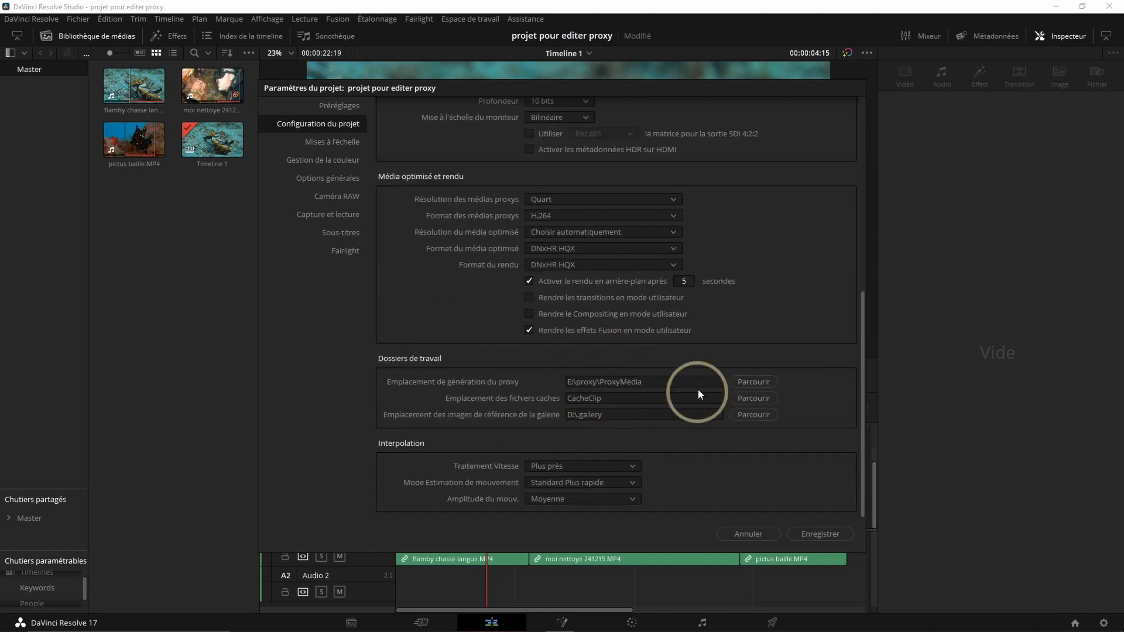
{"action": "left_click", "coordinate": [753, 383]}
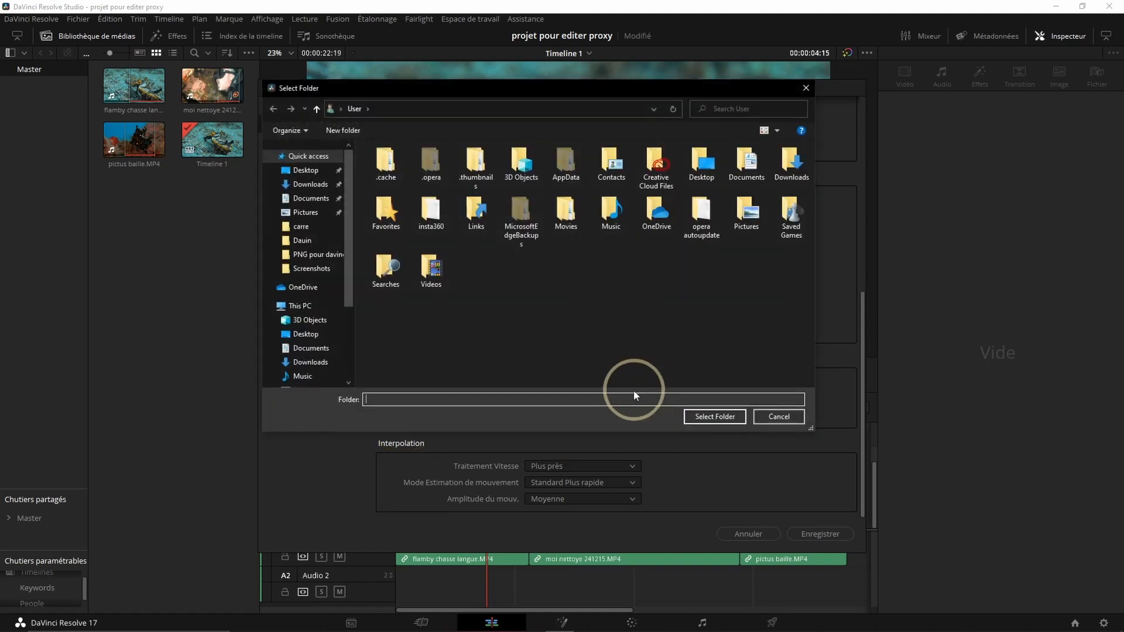
{"action": "scroll", "coordinate": [302, 281], "scroll_direction": "down", "scroll_amount": 2}
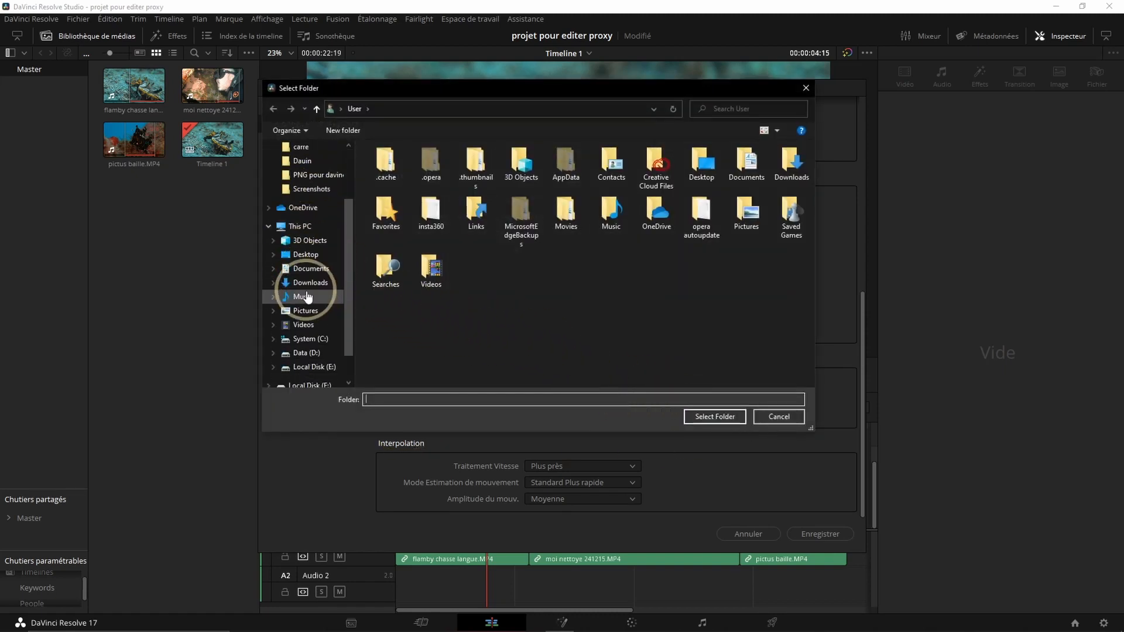
{"action": "left_click", "coordinate": [307, 367]}
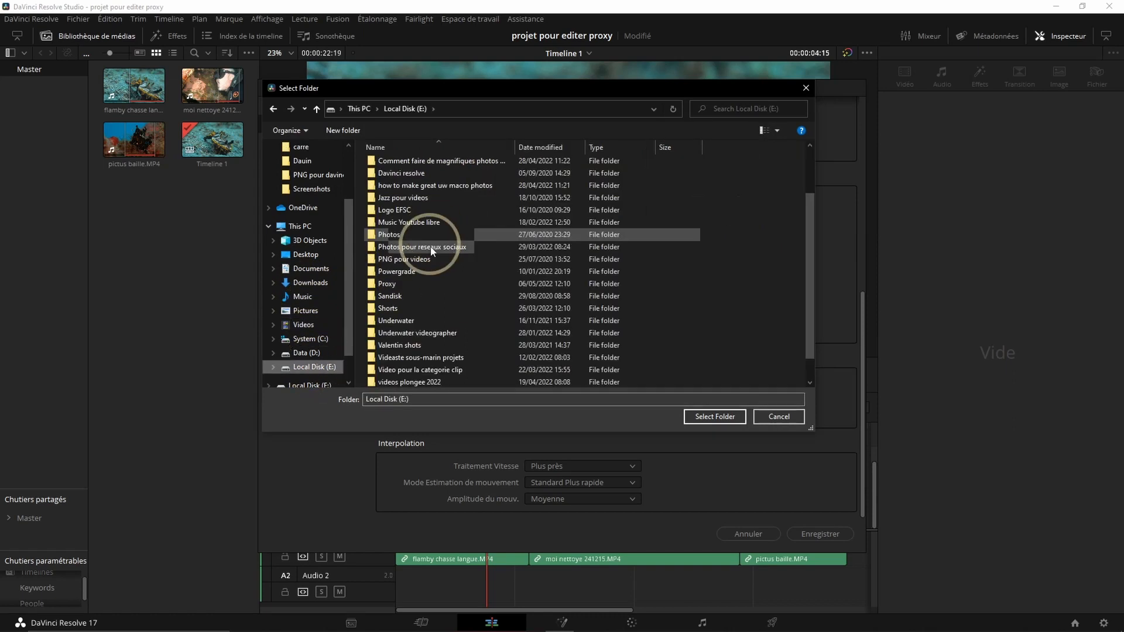
{"action": "left_click", "coordinate": [403, 285]}
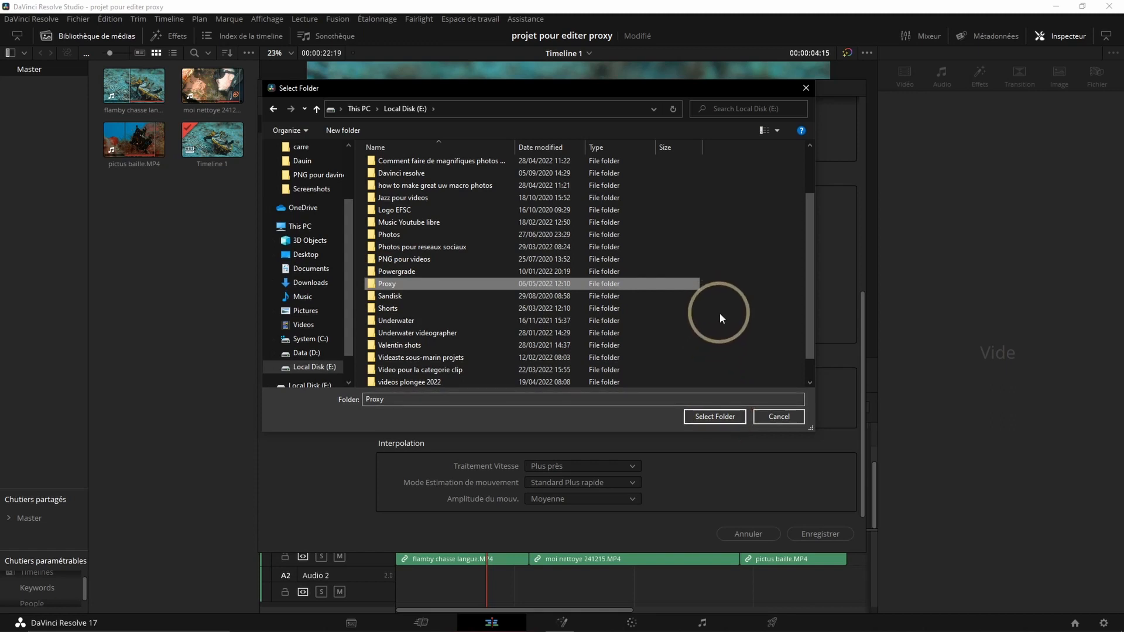
{"action": "left_click", "coordinate": [714, 418]}
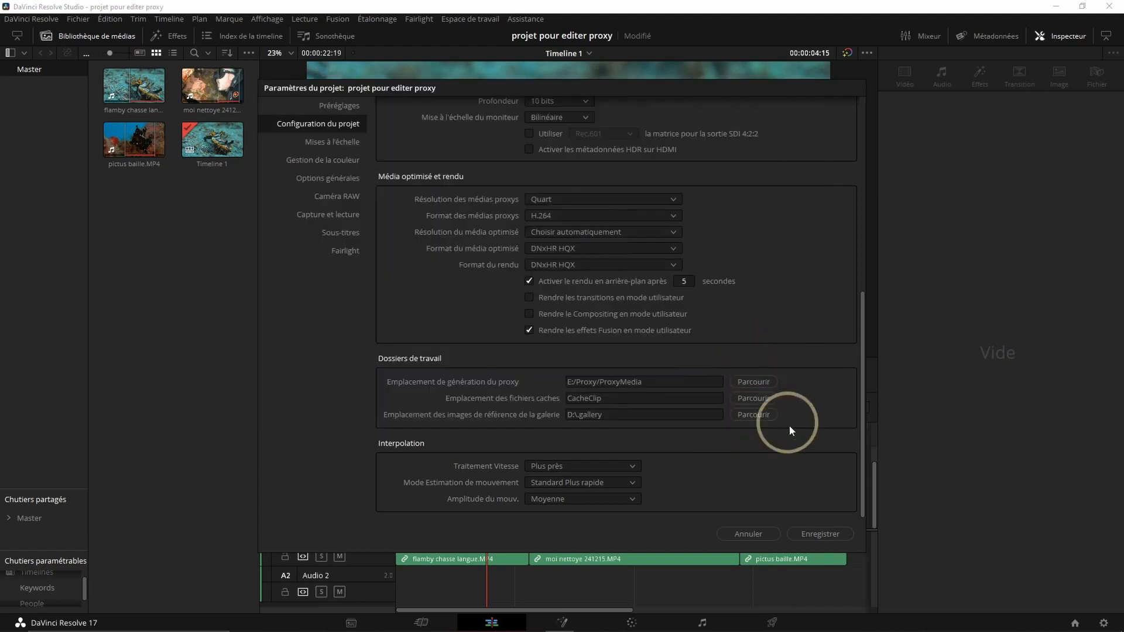
{"action": "left_click", "coordinate": [820, 534]}
- Generate proxy media for all three video clips in the media pool
{"action": "key", "text": "ctrl+a"}
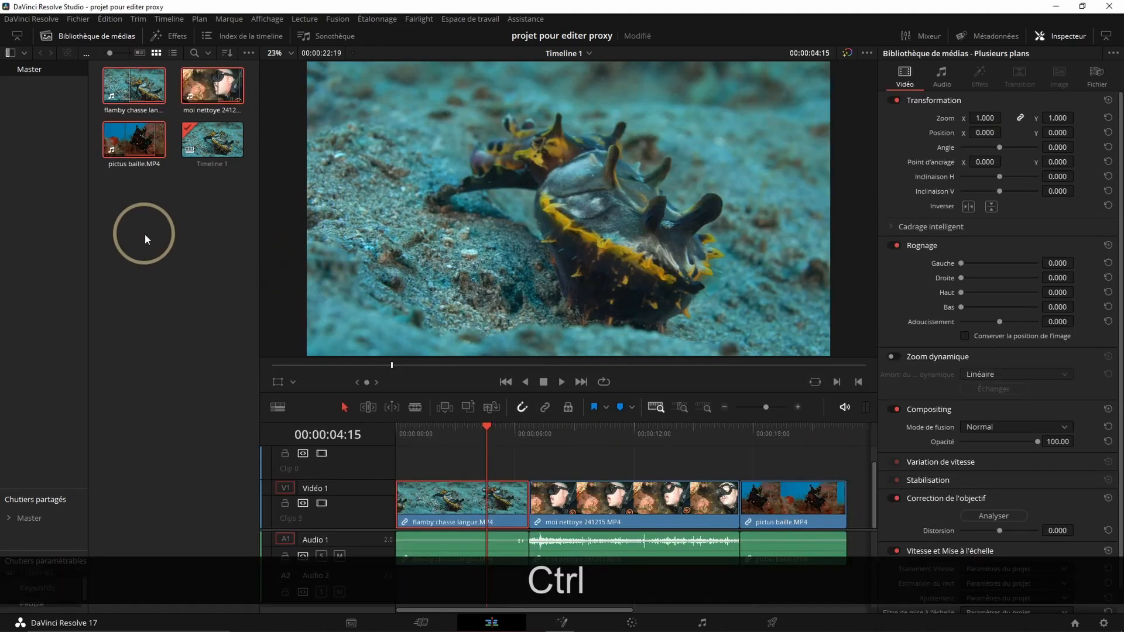
{"action": "right_click", "coordinate": [125, 137]}
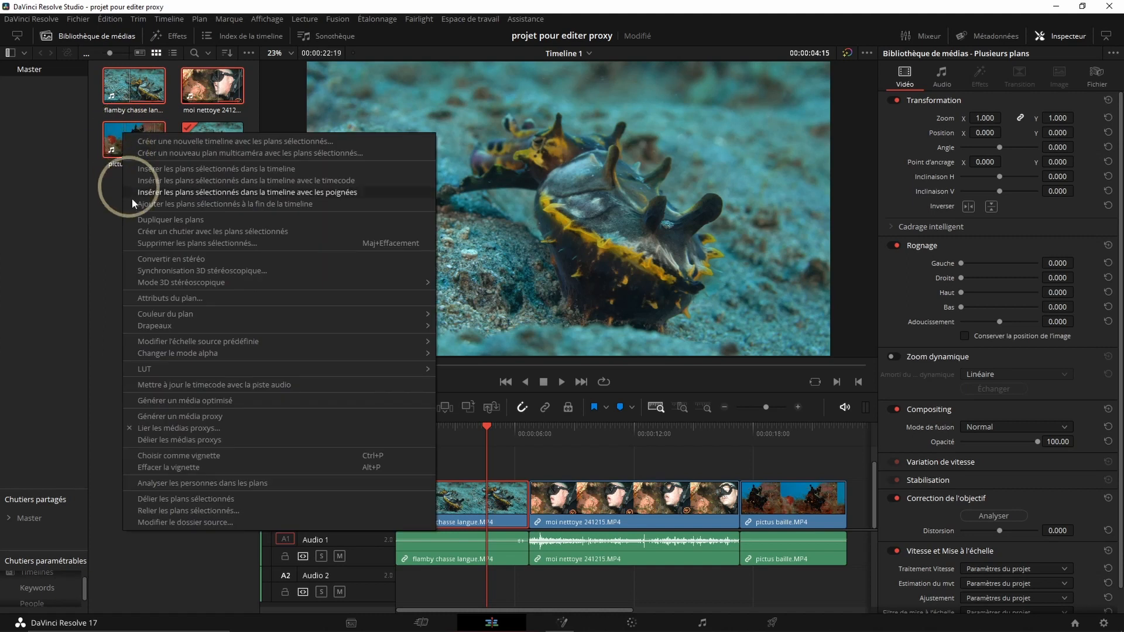
{"action": "left_click", "coordinate": [175, 411]}
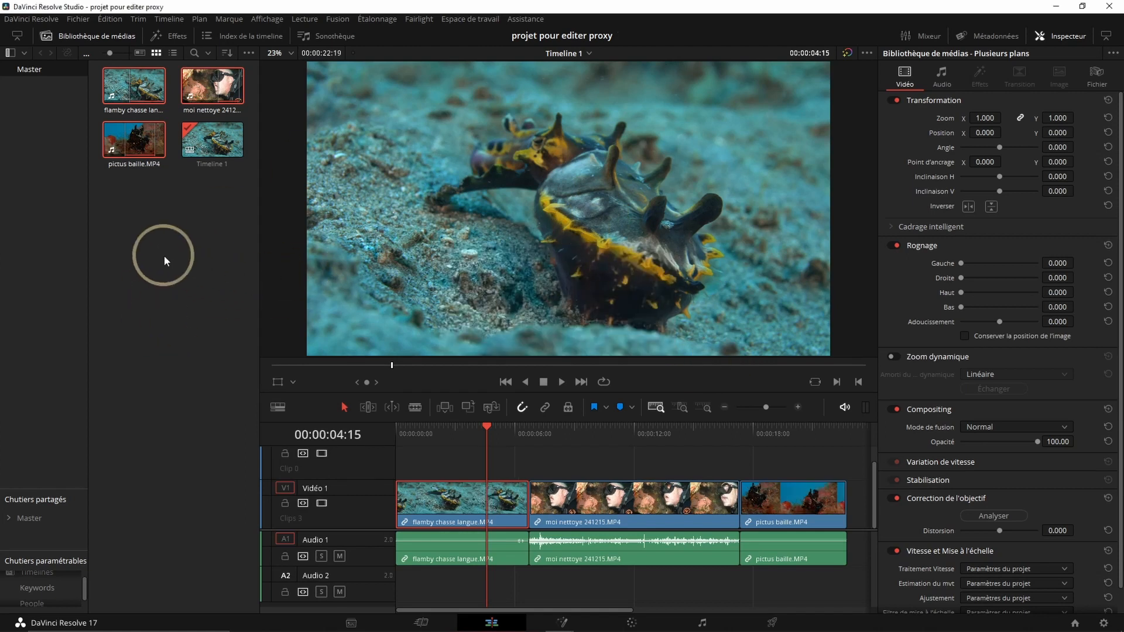
{"action": "right_click", "coordinate": [129, 142]}
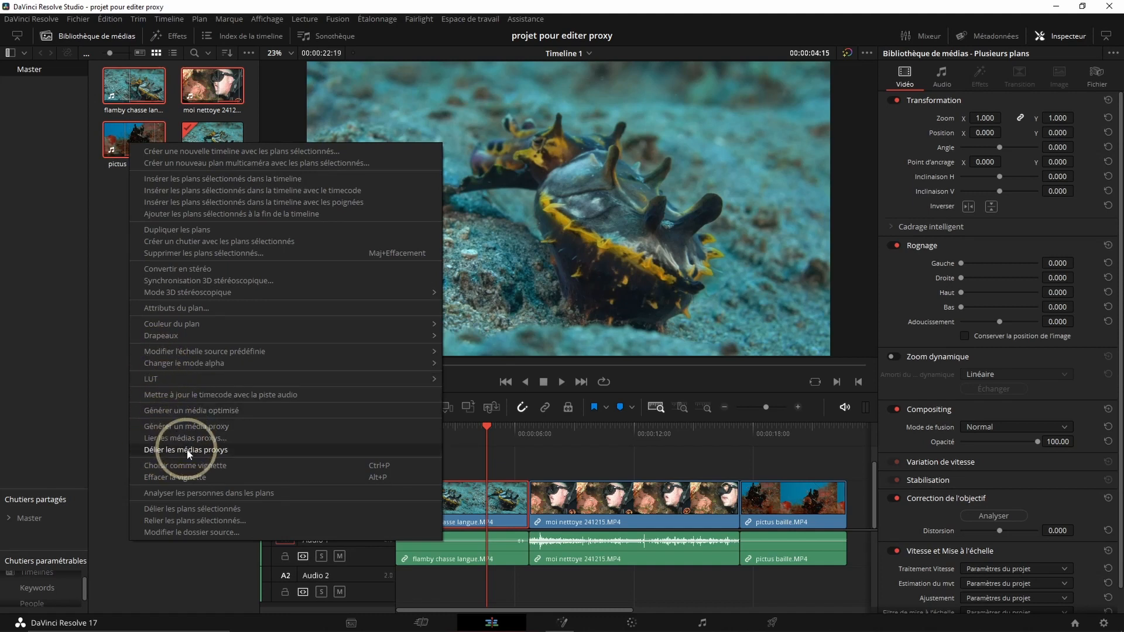
{"action": "left_click", "coordinate": [147, 301]}
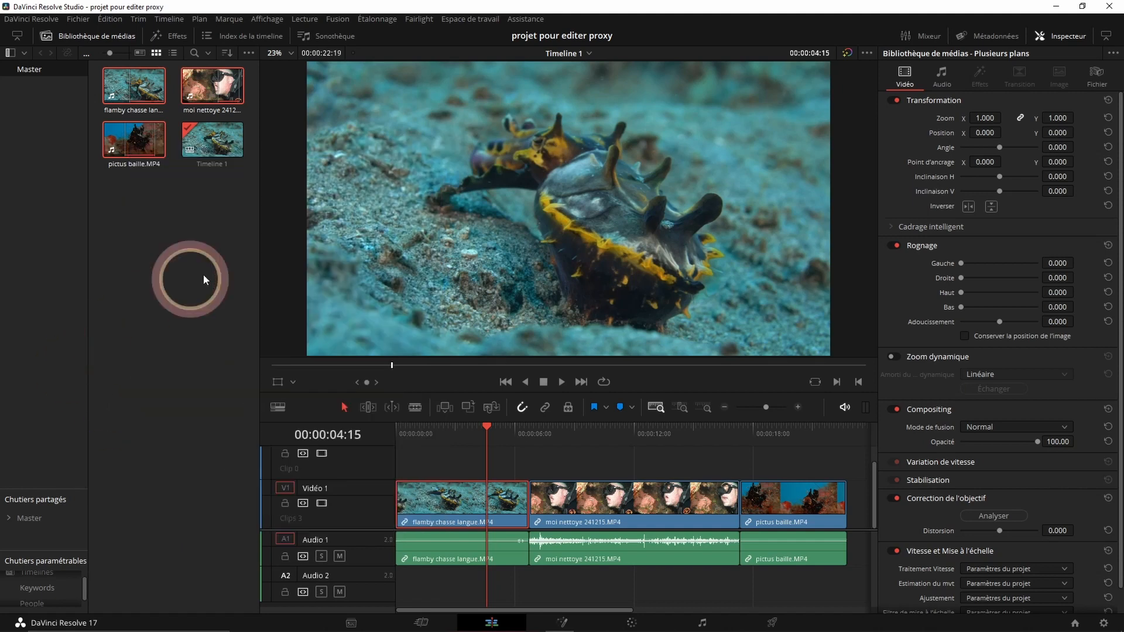
- Check the playback option for using proxy media when available and inspect the first clip's image detail in the viewer
{"action": "left_click", "coordinate": [305, 19]}
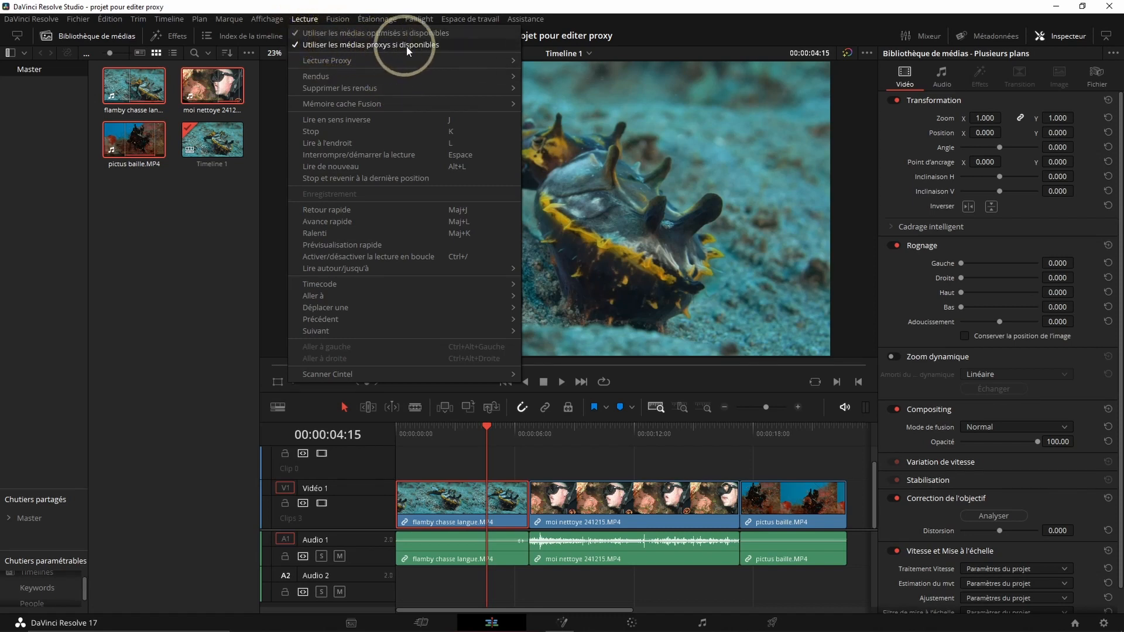
{"action": "left_click", "coordinate": [425, 46]}
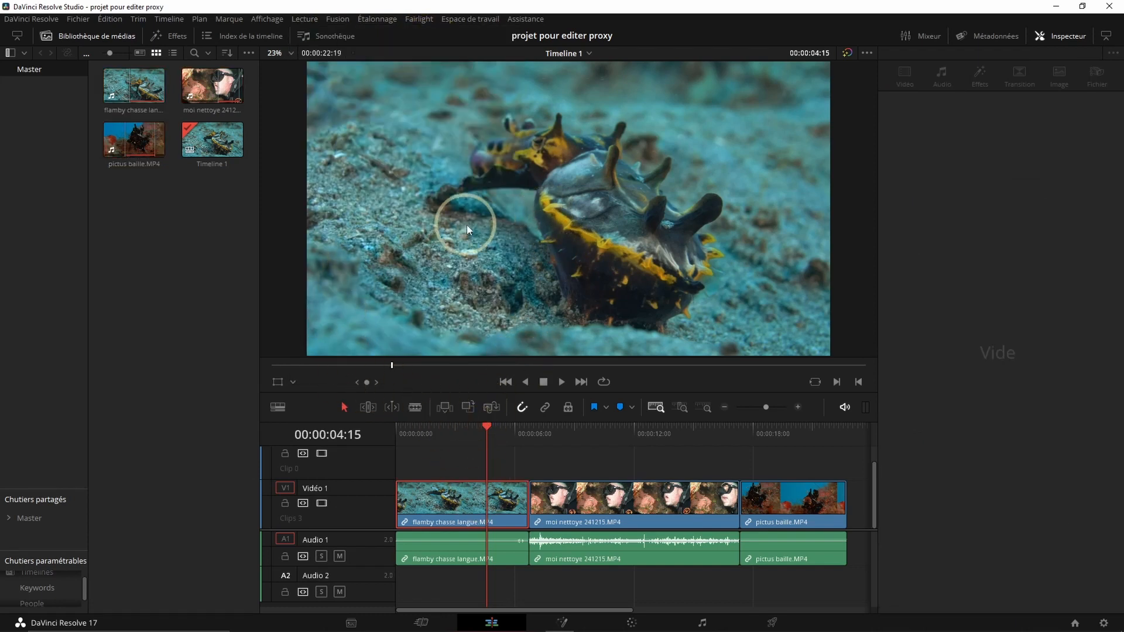
{"action": "scroll", "coordinate": [473, 208], "scroll_direction": "up", "scroll_amount": 10}
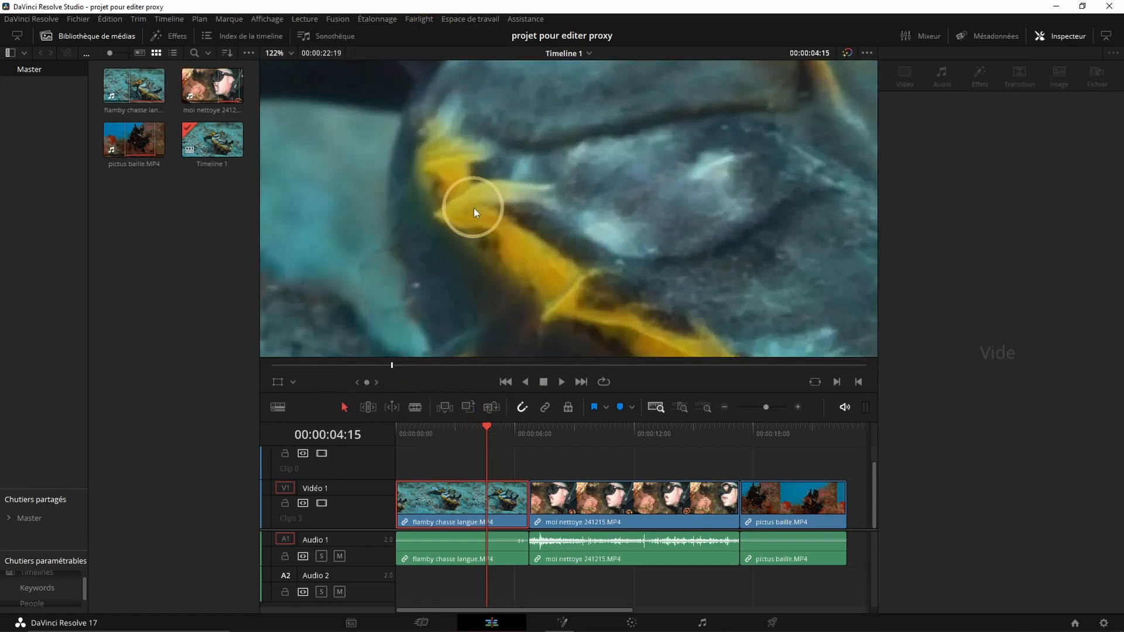
{"action": "scroll", "coordinate": [475, 214], "scroll_direction": "down", "scroll_amount": 3}
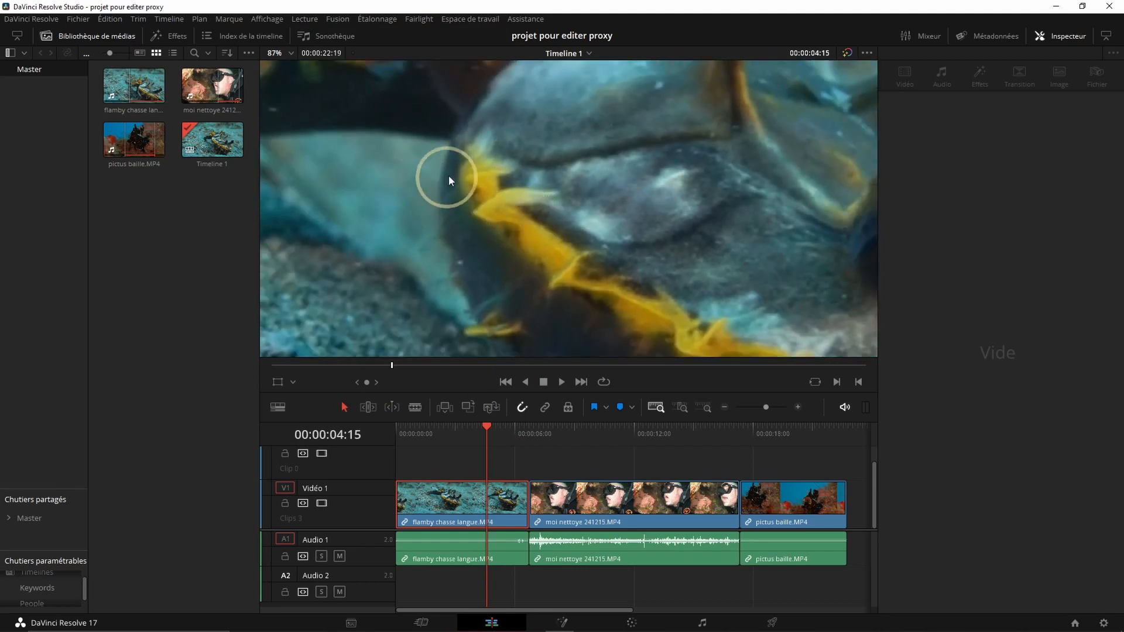
{"action": "mouse_move", "coordinate": [435, 435]}
{"action": "left_mouse_down"}
{"action": "mouse_move", "coordinate": [614, 434]}
{"action": "mouse_move", "coordinate": [624, 450]}
{"action": "mouse_move", "coordinate": [652, 446]}
{"action": "mouse_move", "coordinate": [525, 451]}
{"action": "mouse_move", "coordinate": [760, 452]}
{"action": "mouse_move", "coordinate": [745, 454]}
{"action": "mouse_move", "coordinate": [690, 451]}
{"action": "mouse_move", "coordinate": [775, 443]}
{"action": "mouse_move", "coordinate": [440, 447]}
{"action": "left_mouse_up"}
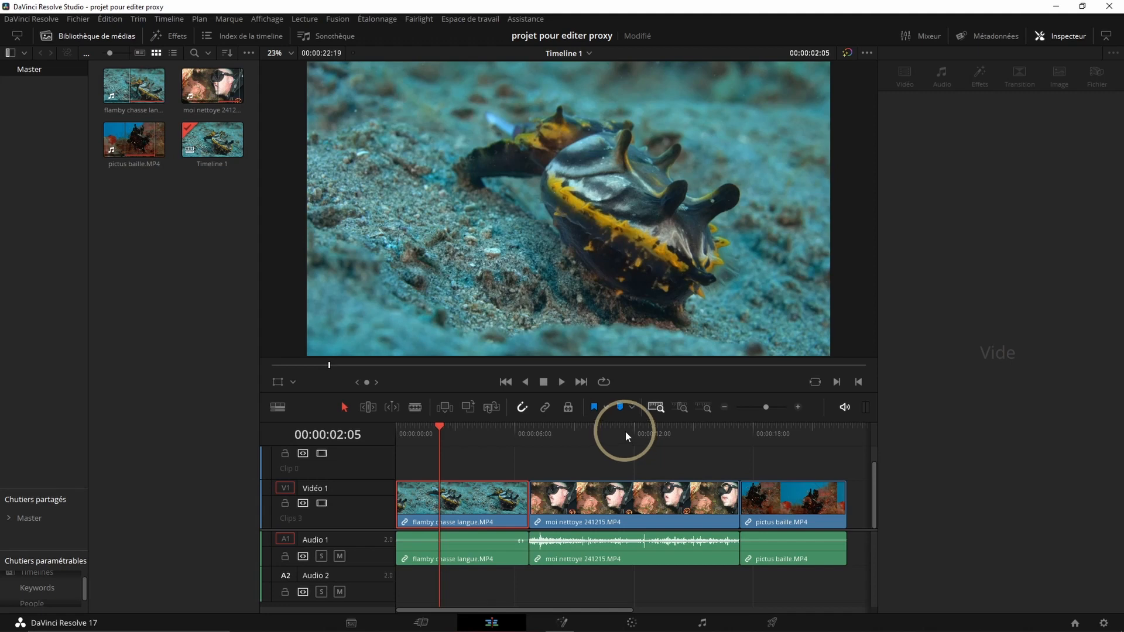
- Select Quarter Resolution for proxy playback again and scrub back through the first clip on the timeline
{"action": "left_click", "coordinate": [305, 19]}
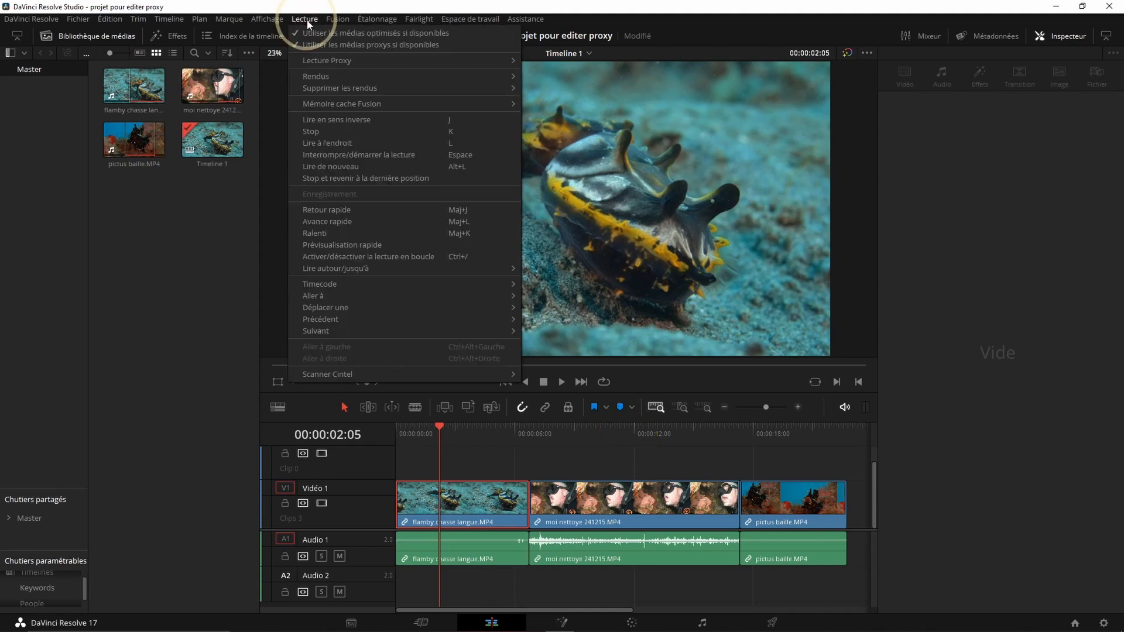
{"action": "mouse_move", "coordinate": [446, 60]}
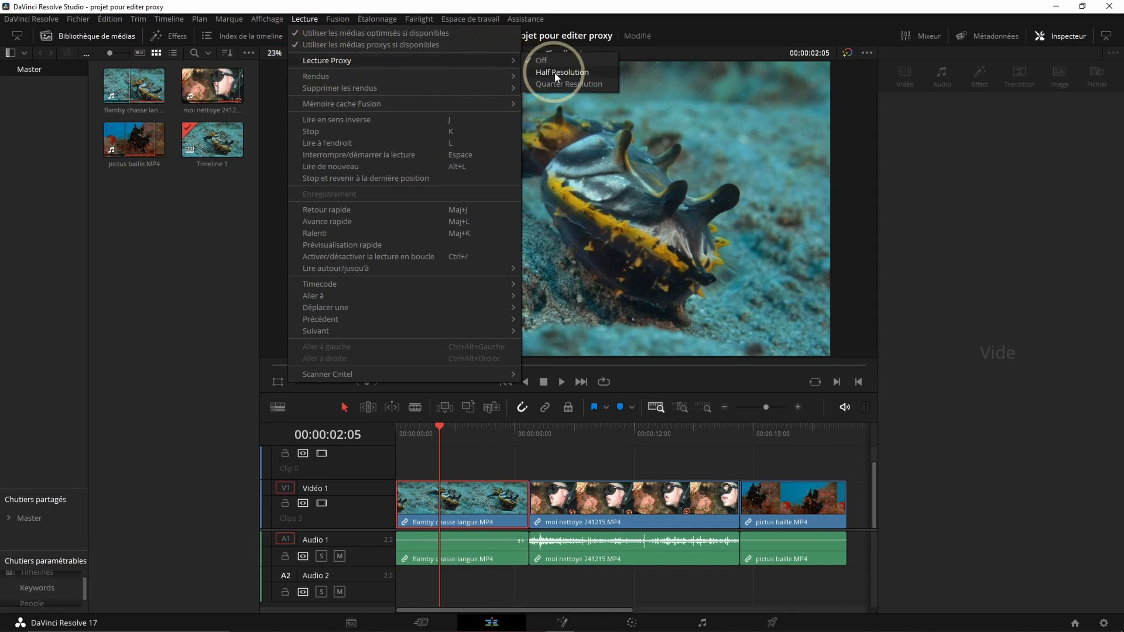
{"action": "left_click", "coordinate": [565, 84]}
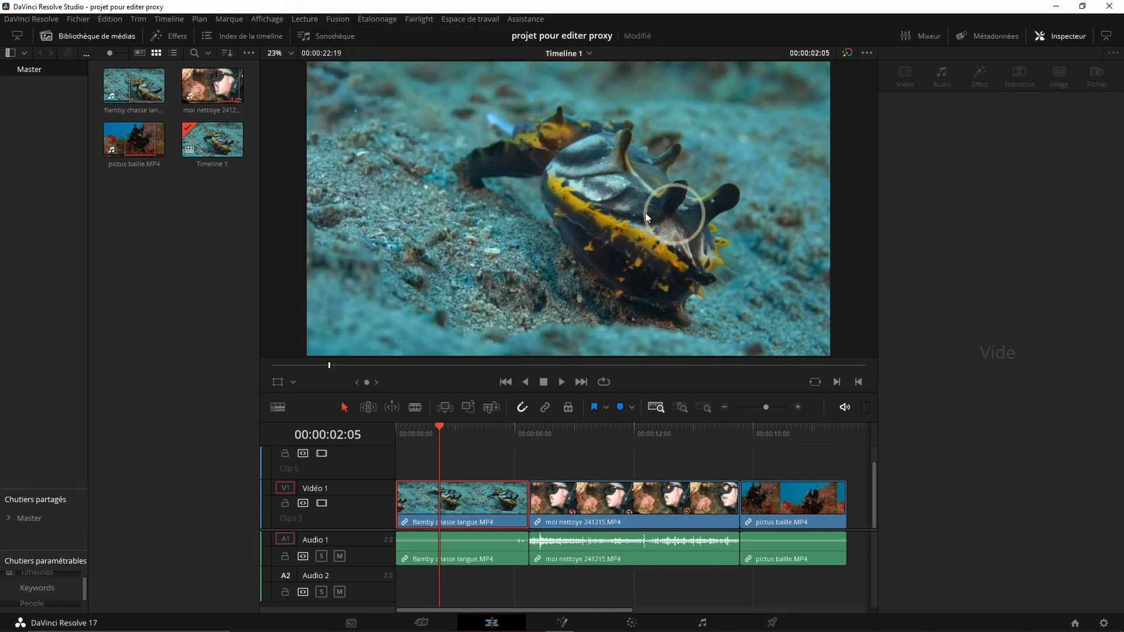
{"action": "left_click_drag", "start_coordinate": [491, 426], "coordinate": [393, 426]}
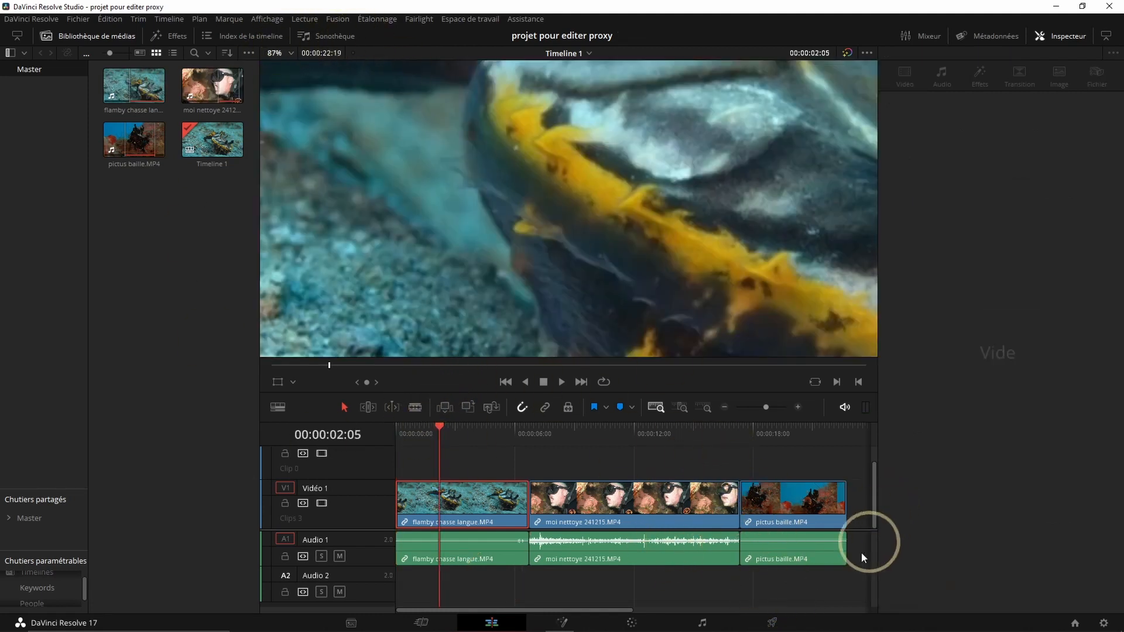
{"action": "left_click", "coordinate": [120, 166]}
{"action": "left_click", "coordinate": [142, 263]}
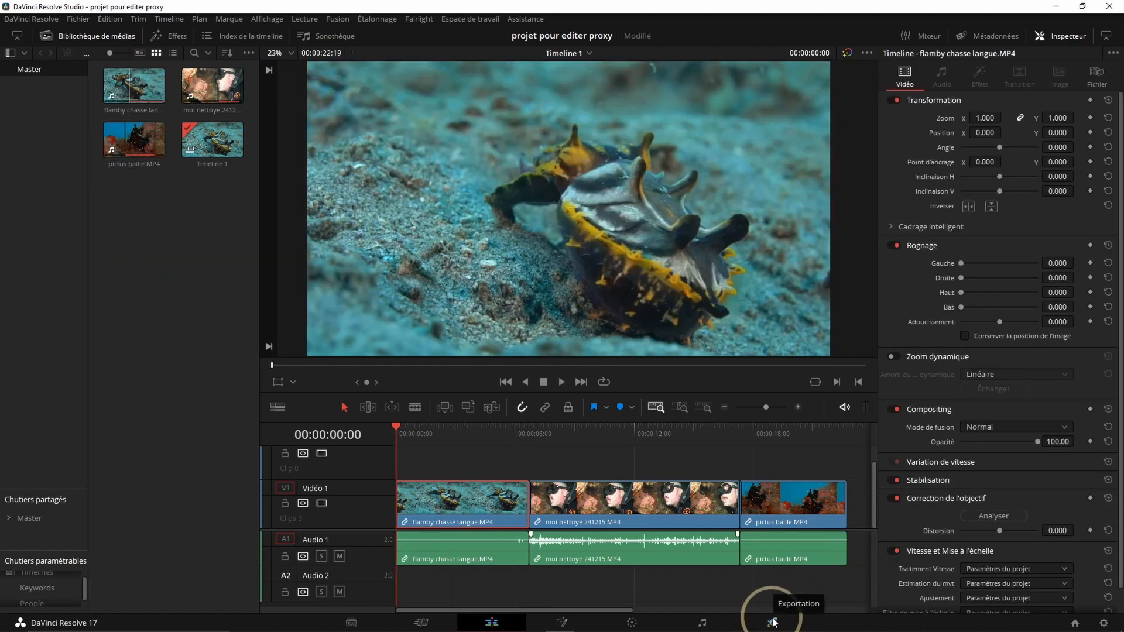
- Go to the Deliver page, name the export "test" and set its destination to Local Disk (E:)
{"action": "left_click", "coordinate": [772, 620]}
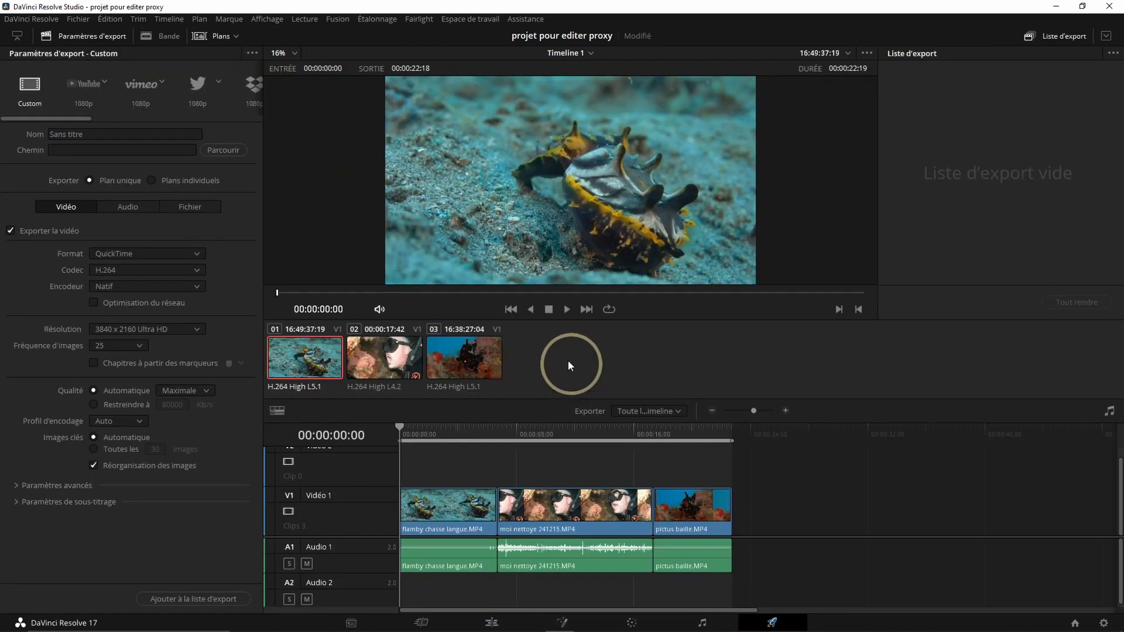
{"action": "left_click", "coordinate": [82, 133]}
{"action": "type", "text": "test"}
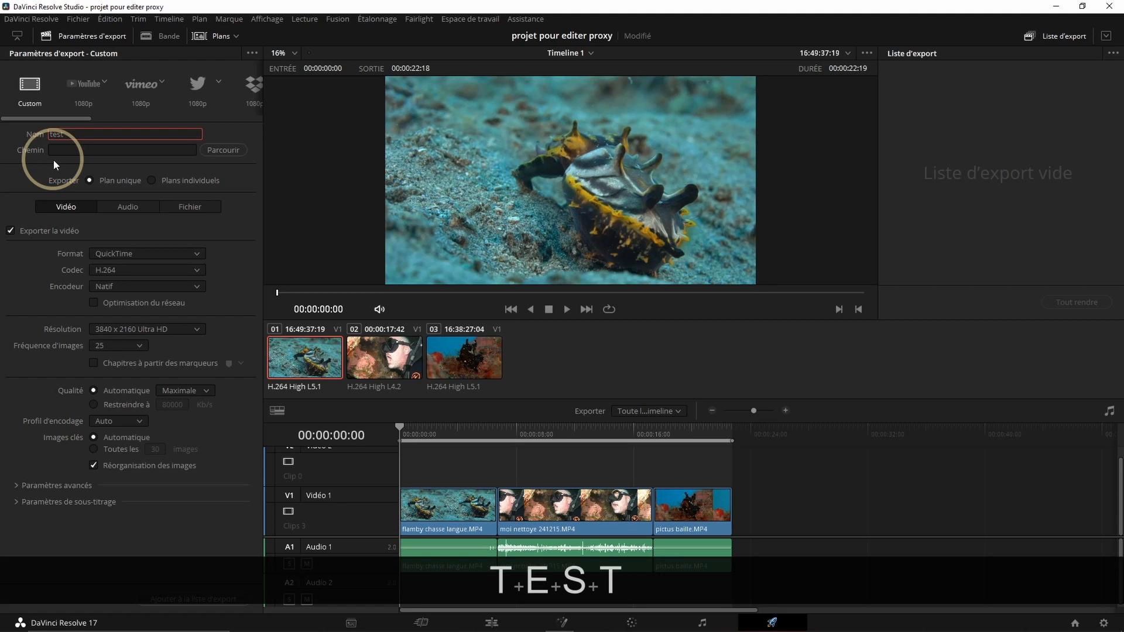
{"action": "left_click", "coordinate": [213, 152]}
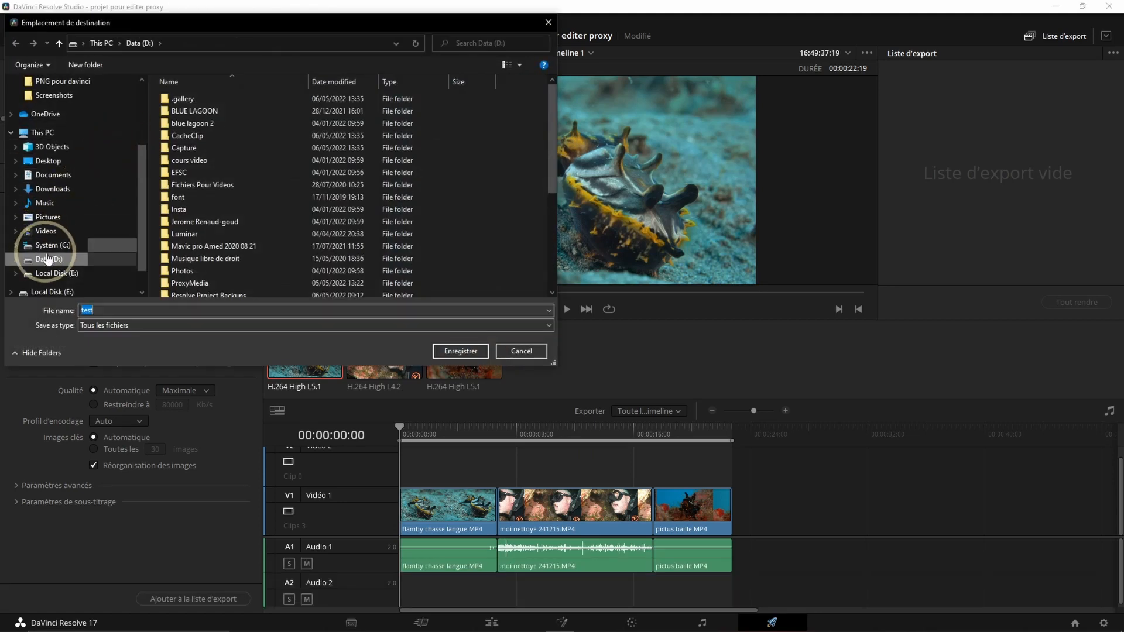
{"action": "left_click", "coordinate": [51, 273]}
{"action": "left_click", "coordinate": [460, 351]}
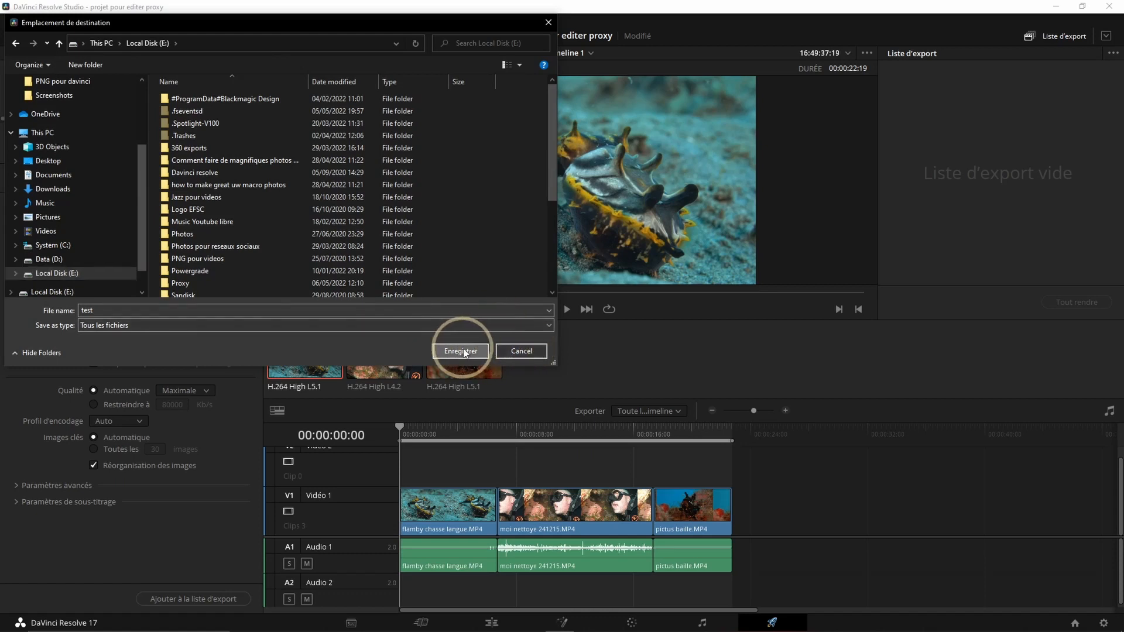
- Set the video export format to MP4
{"action": "left_click", "coordinate": [191, 253]}
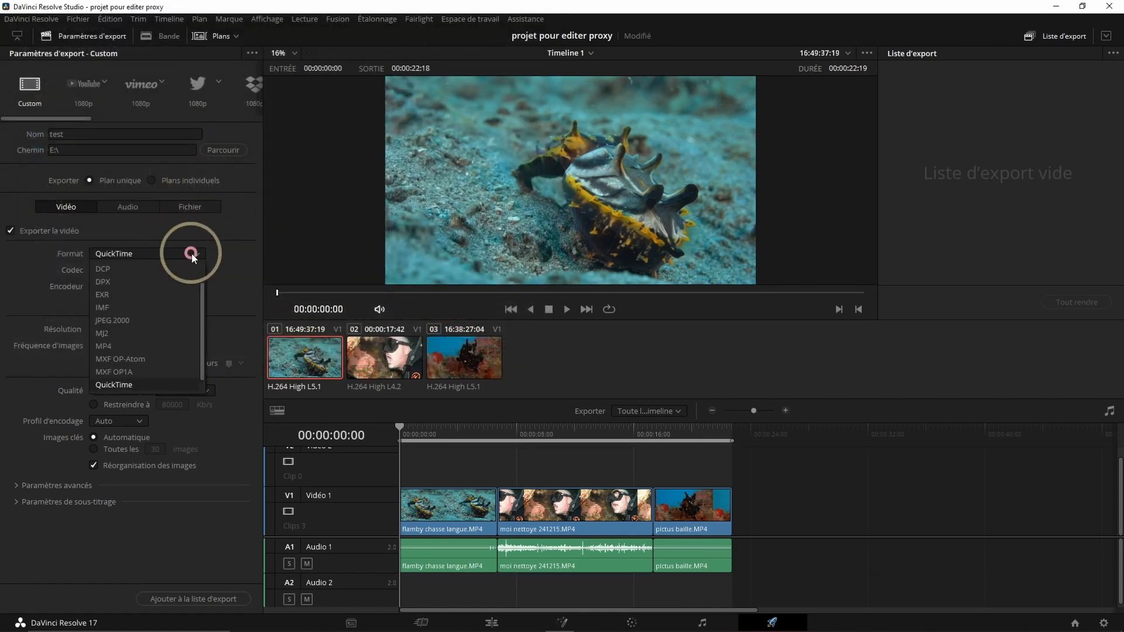
{"action": "left_click", "coordinate": [120, 345]}
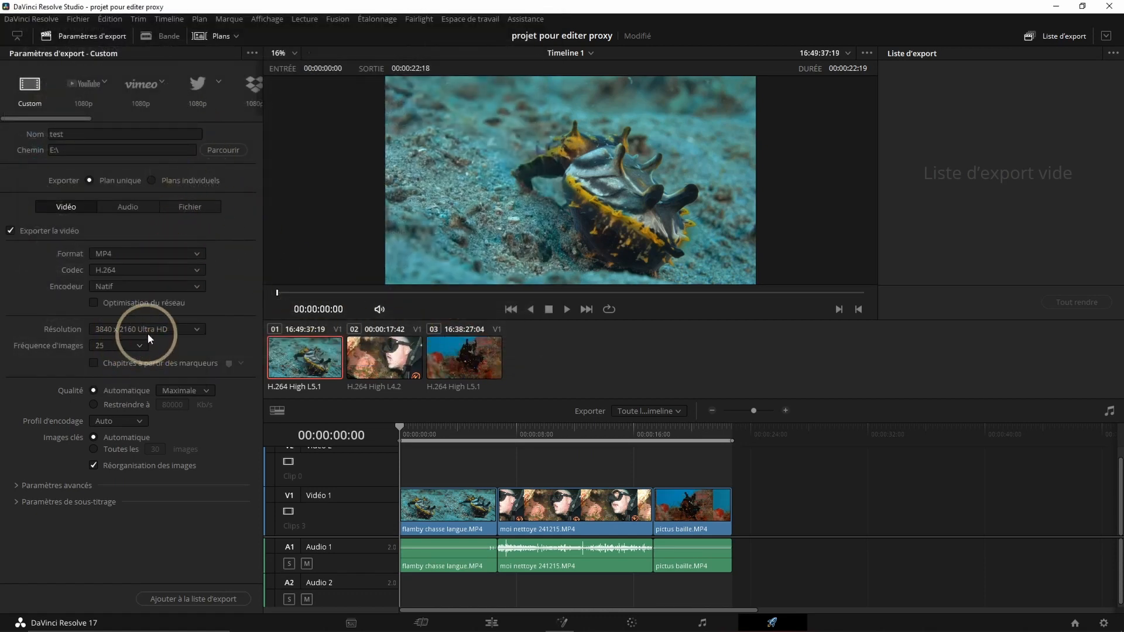